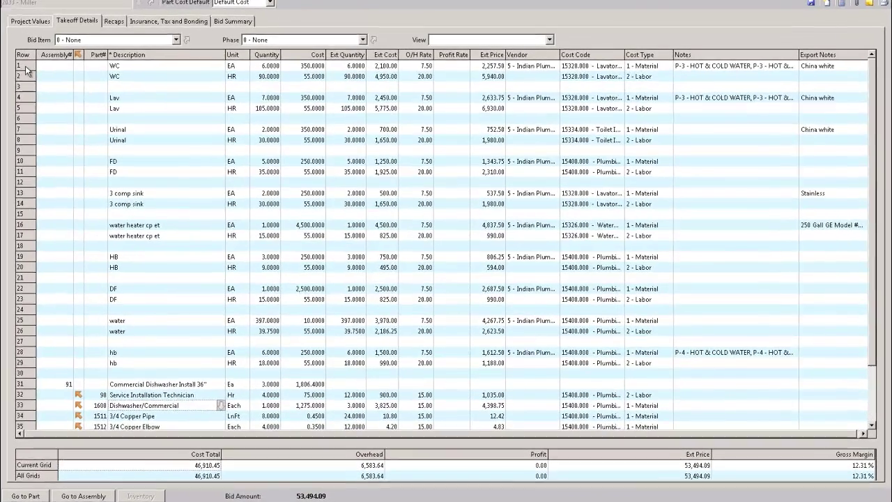
- Select the WC material, Lav material and Lav labor rows of the takeoff
drag(70, 86, 25, 291)
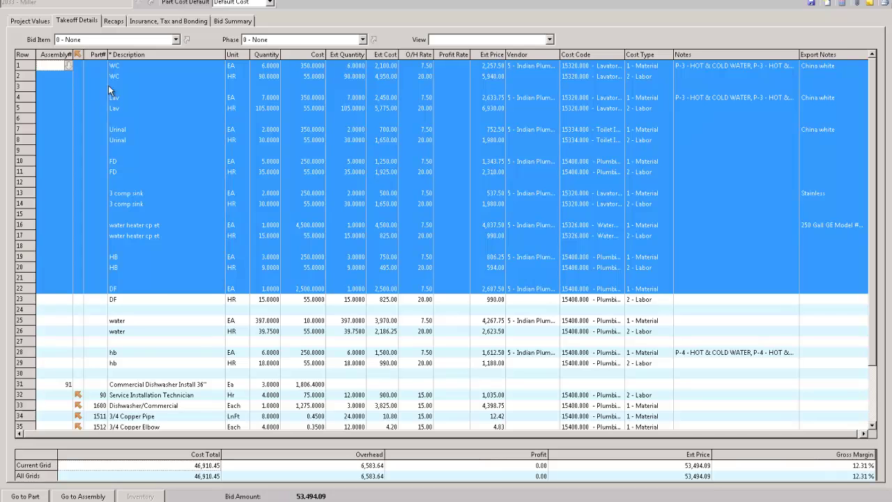
click(123, 69)
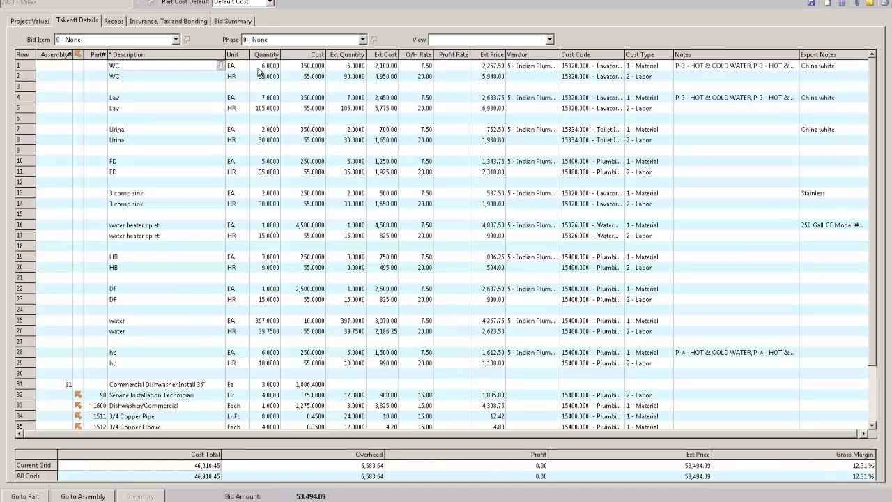
click(33, 67)
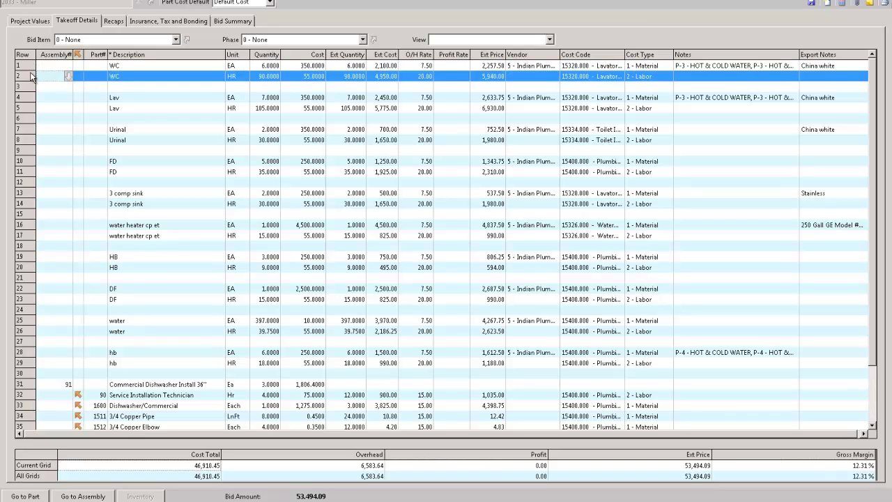
click(27, 99)
click(24, 109)
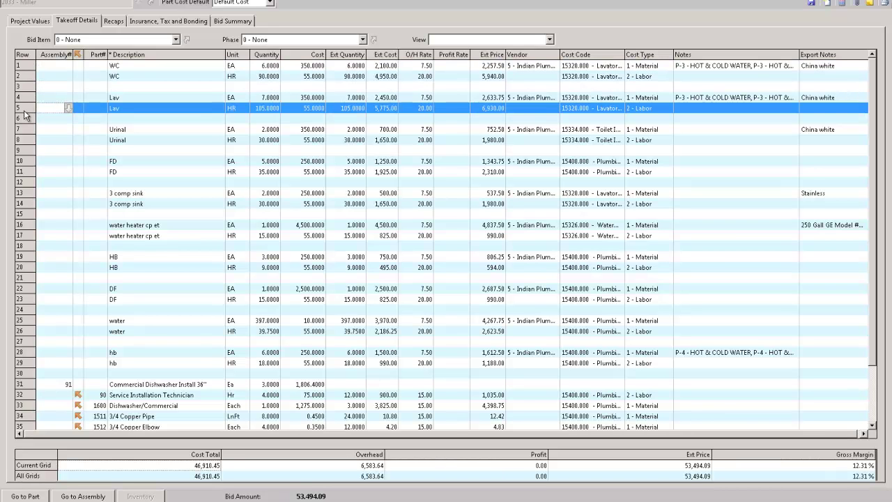
- Review the WC row: quantity 6.0000, unit cost 350.0000, extended cost 2,100.00, overhead 7.50
click(278, 68)
click(293, 68)
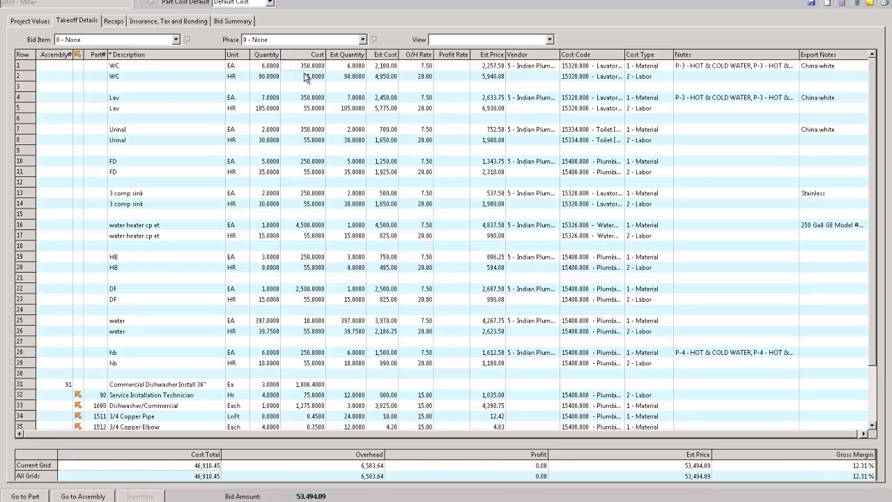
click(341, 69)
click(383, 69)
click(421, 67)
- Highlight the Vendor, Notes and Export Notes columns, then select the hb material and labor rows
click(536, 58)
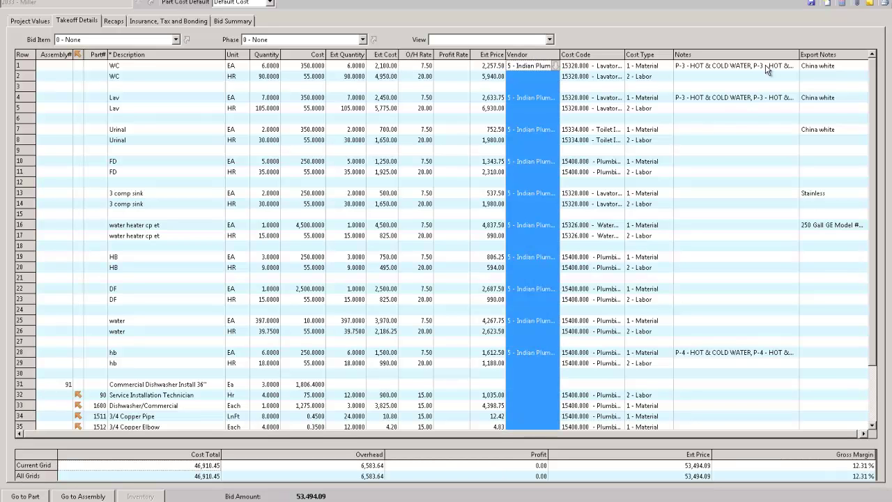
click(744, 61)
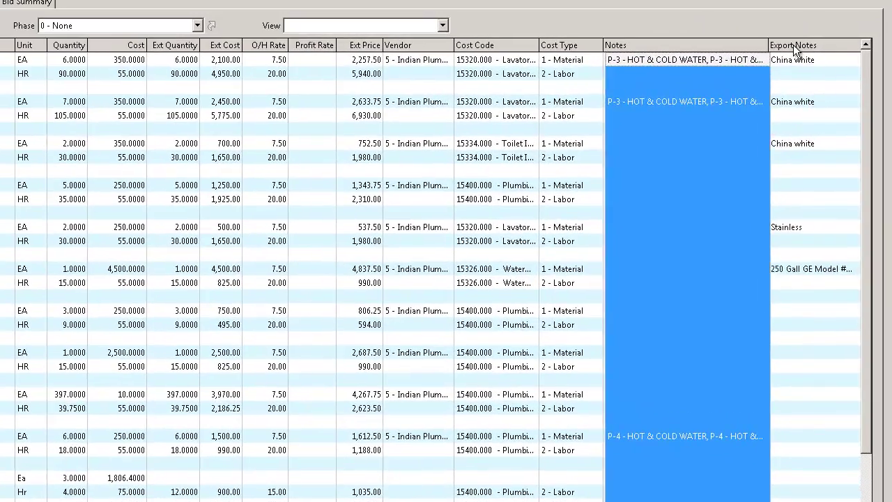
click(818, 59)
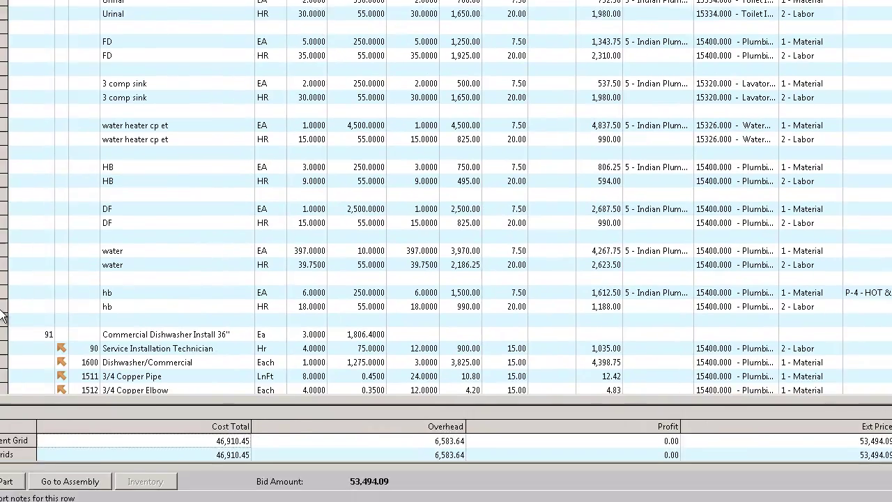
drag(37, 283, 35, 267)
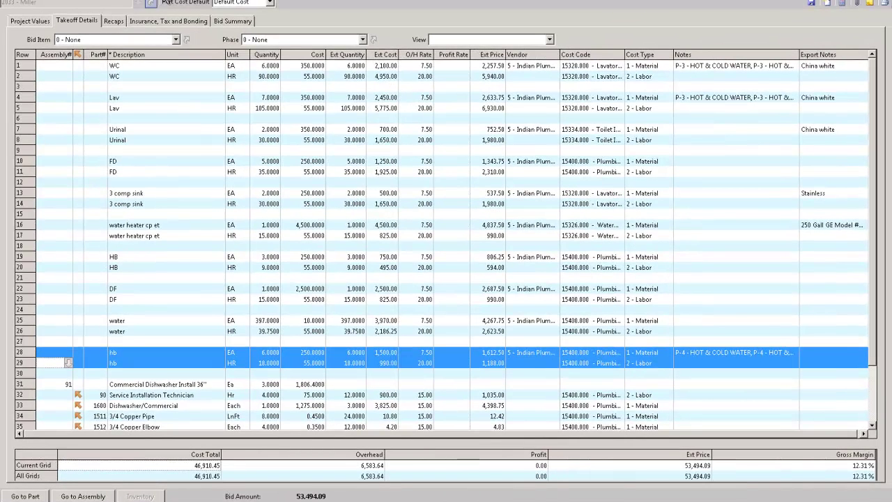
- Export the takeoff grid as a file named 'Daves Bid'
click(151, 1)
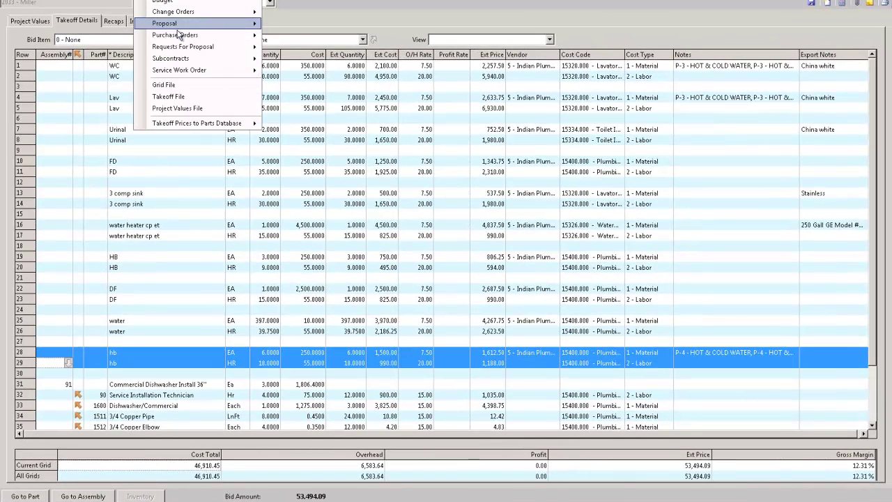
click(168, 84)
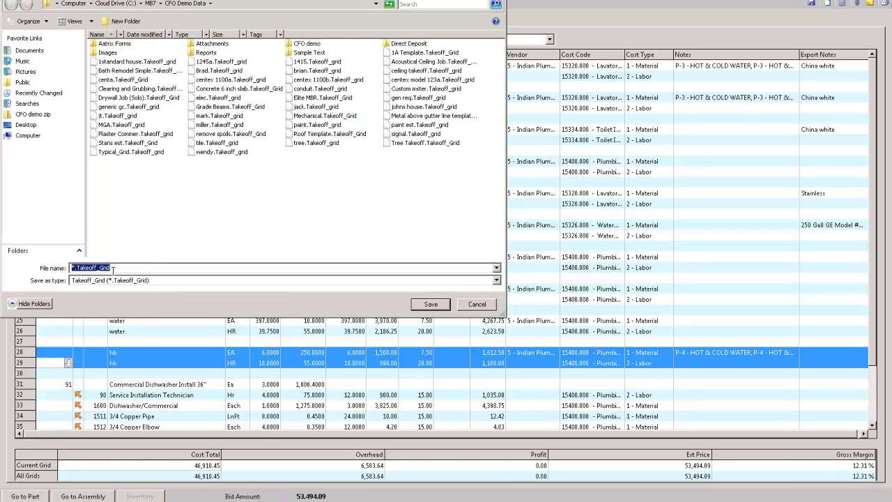
text(Daves Bid)
click(430, 304)
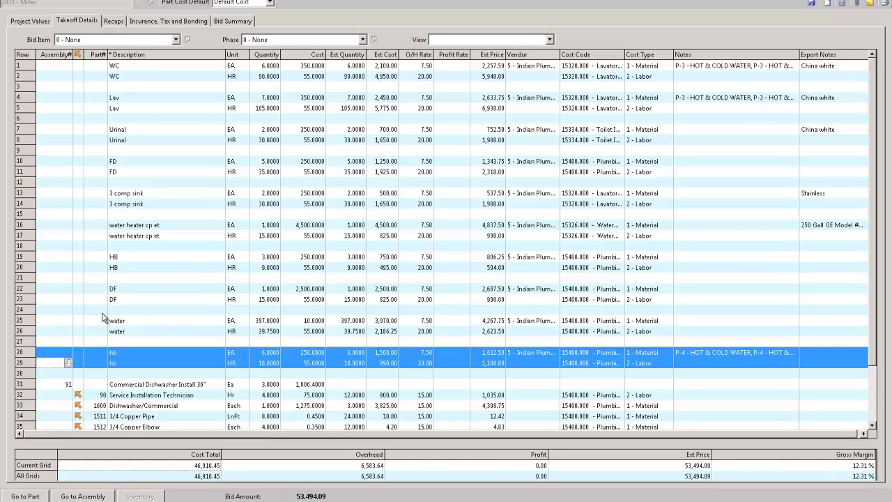
scroll(160, 282, down, 3)
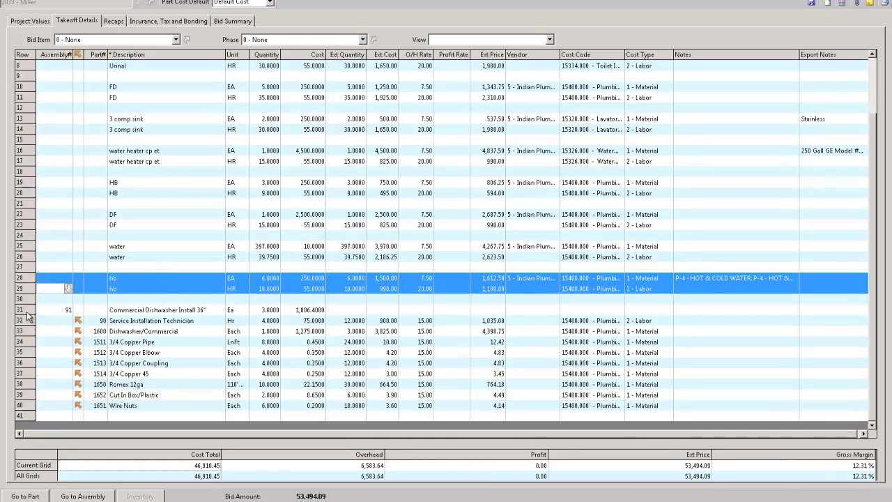
drag(27, 315, 38, 406)
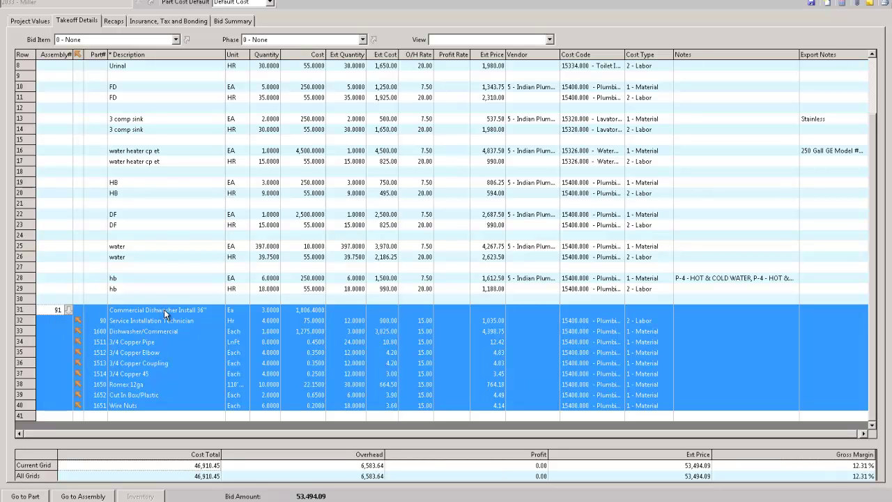
click(255, 309)
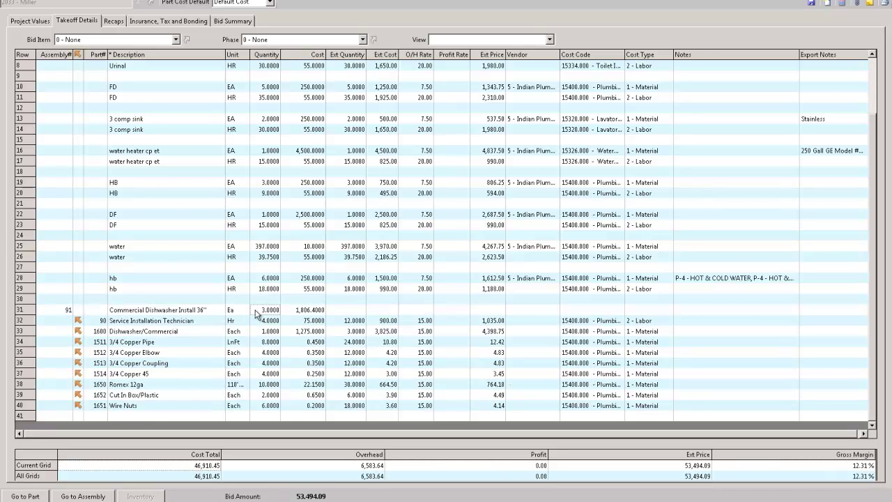
drag(264, 321, 267, 343)
drag(266, 377, 264, 412)
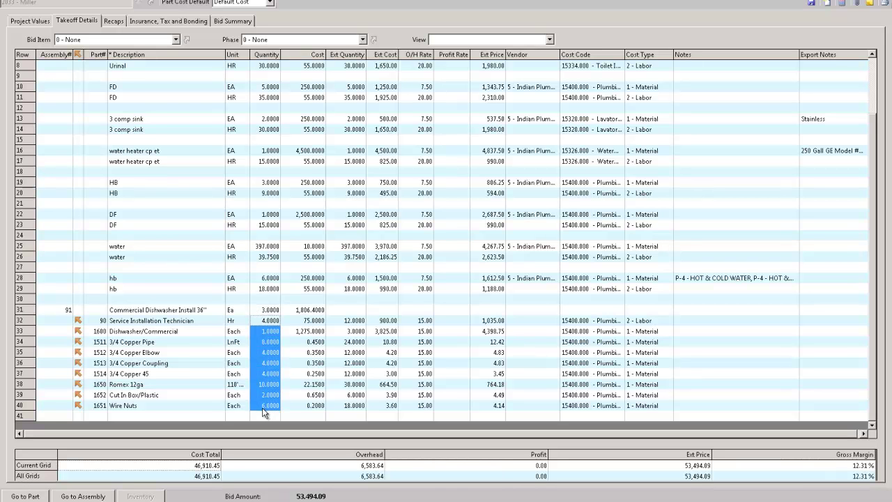
click(268, 326)
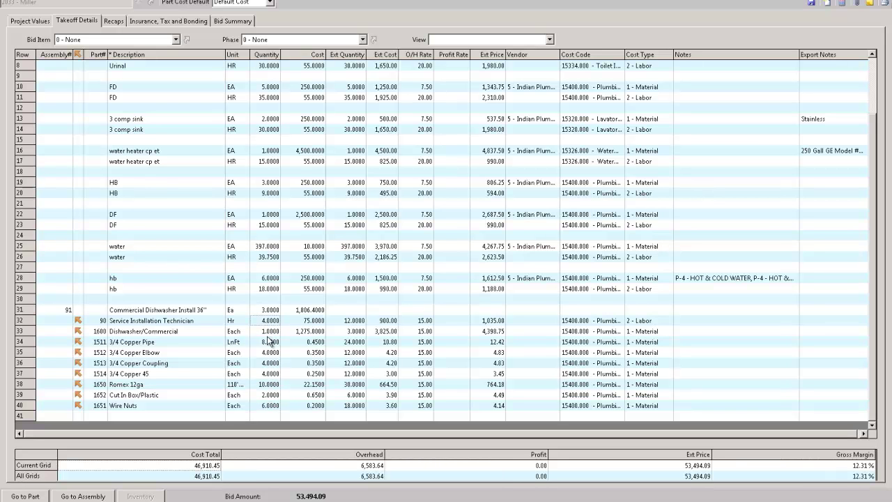
click(269, 343)
click(268, 353)
click(268, 363)
click(268, 385)
click(268, 396)
click(269, 385)
click(271, 311)
click(346, 331)
drag(310, 330, 308, 407)
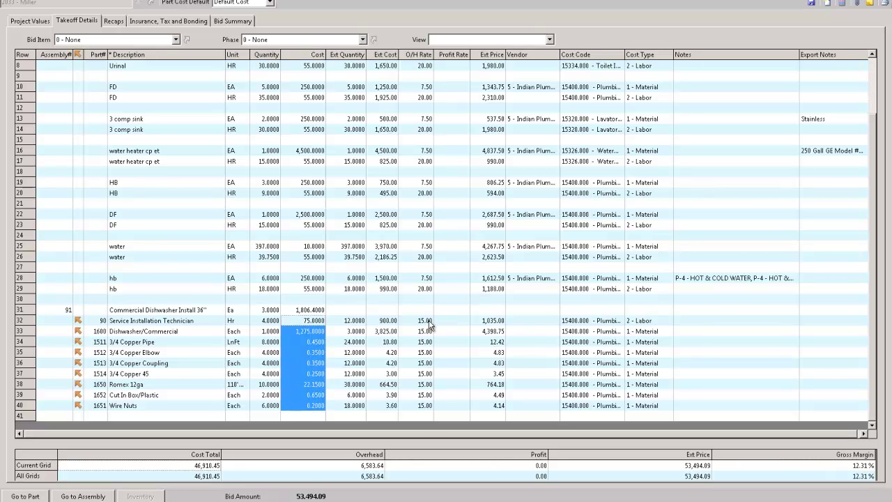
drag(428, 320, 425, 342)
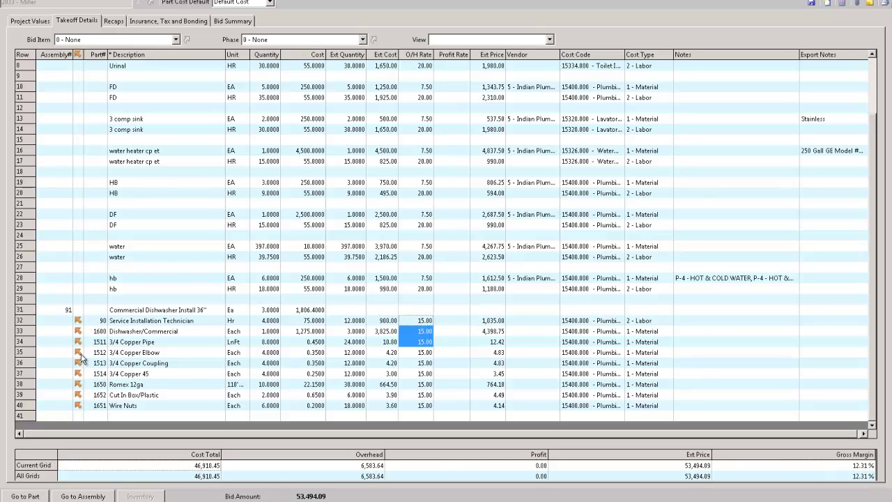
click(31, 352)
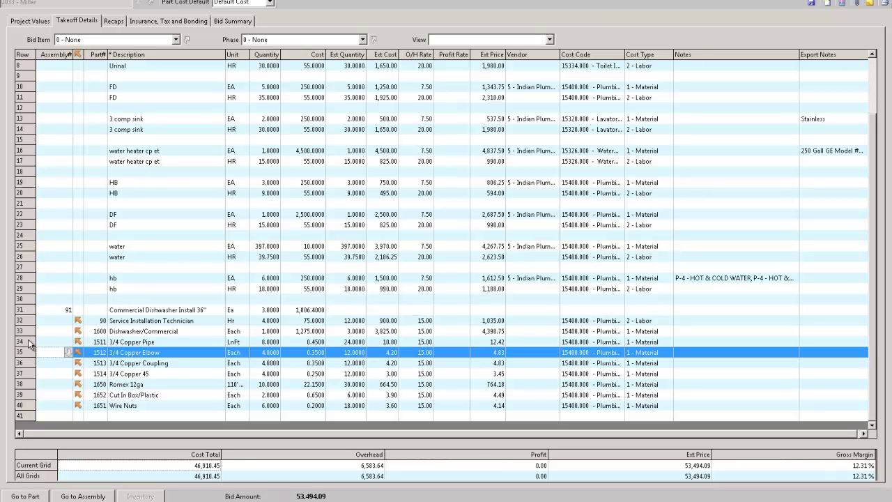
click(30, 342)
click(25, 332)
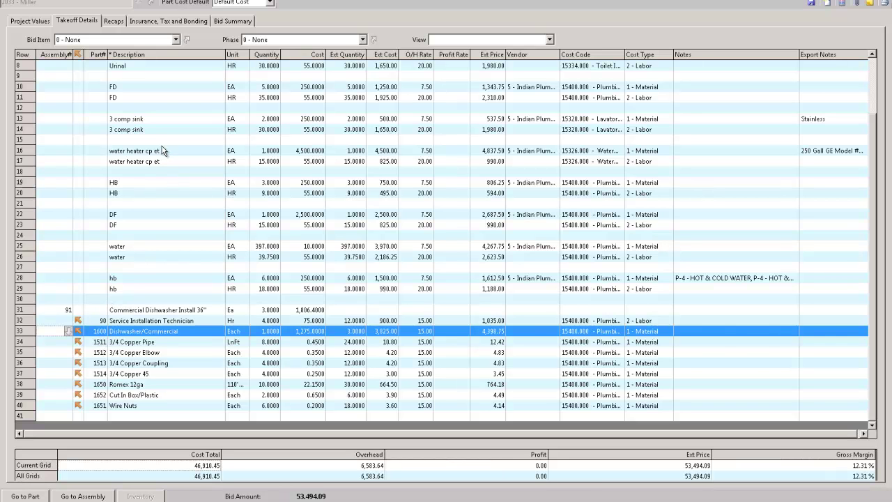
click(308, 119)
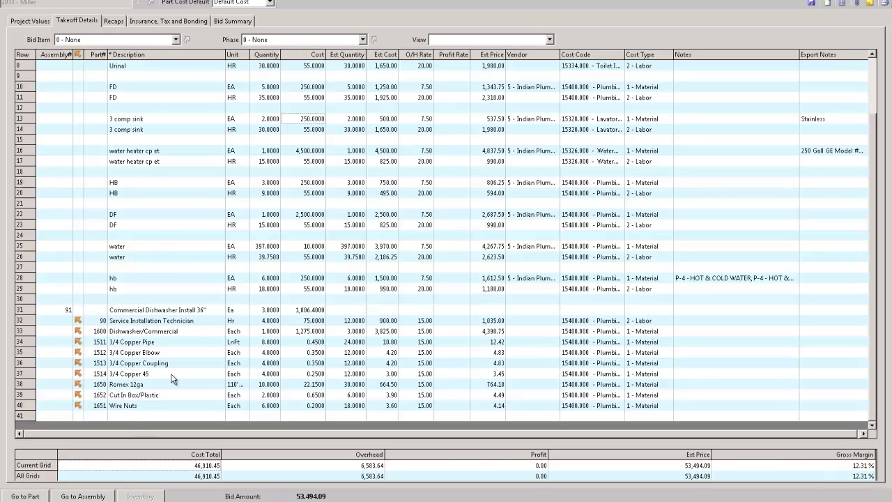
- Review the Cost Codes recap lines, then switch the recap to Assemblies and then Vendors
click(111, 22)
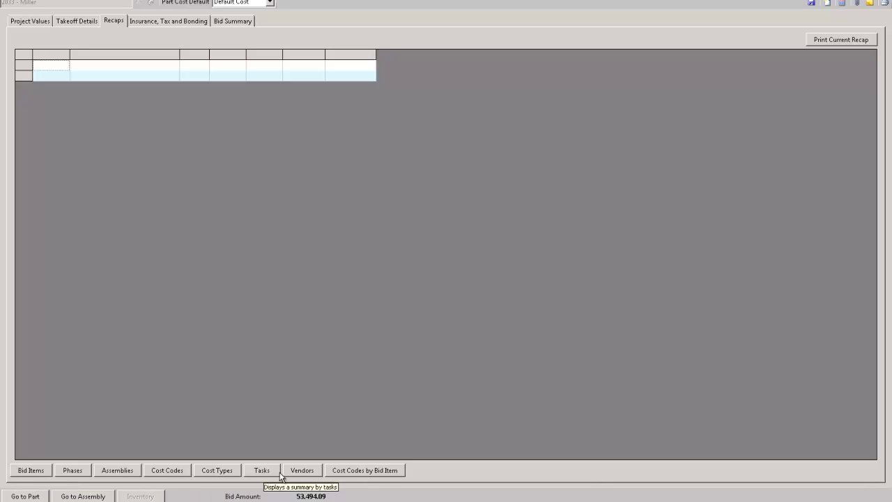
click(169, 471)
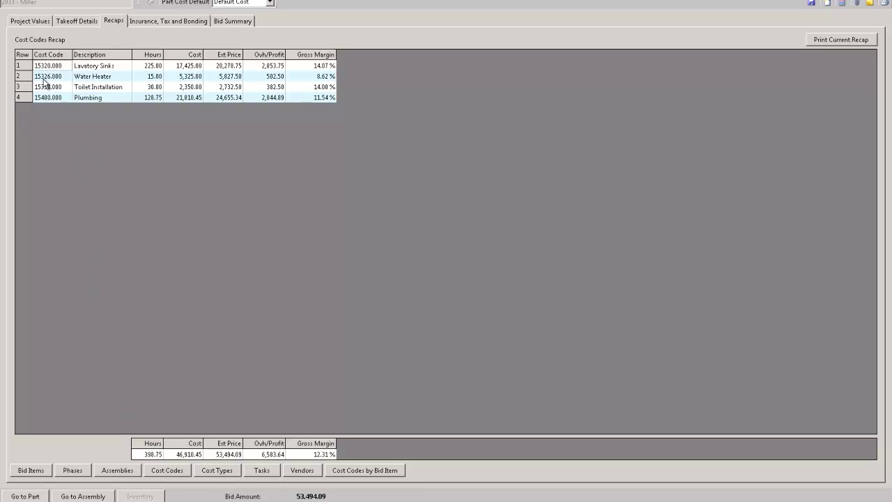
click(25, 66)
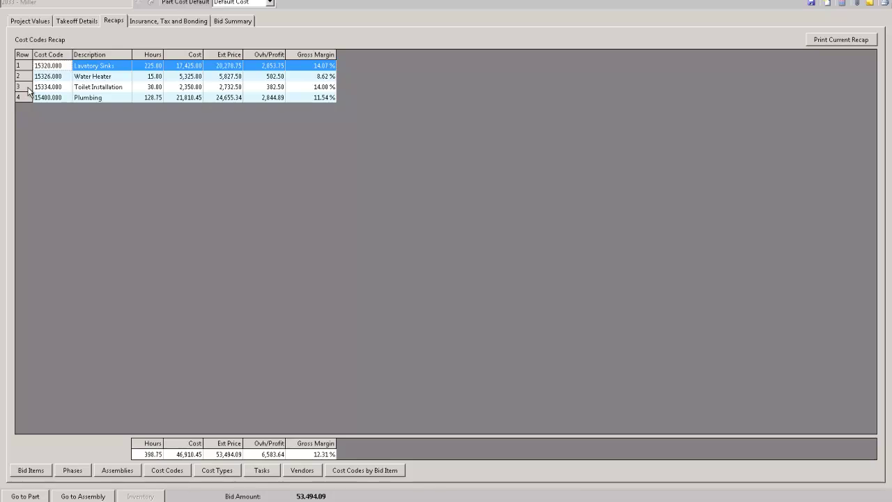
click(28, 87)
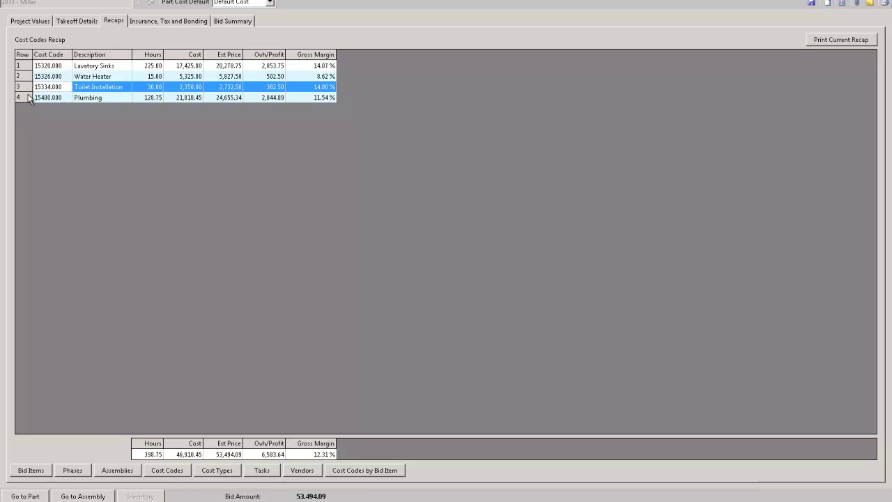
click(28, 98)
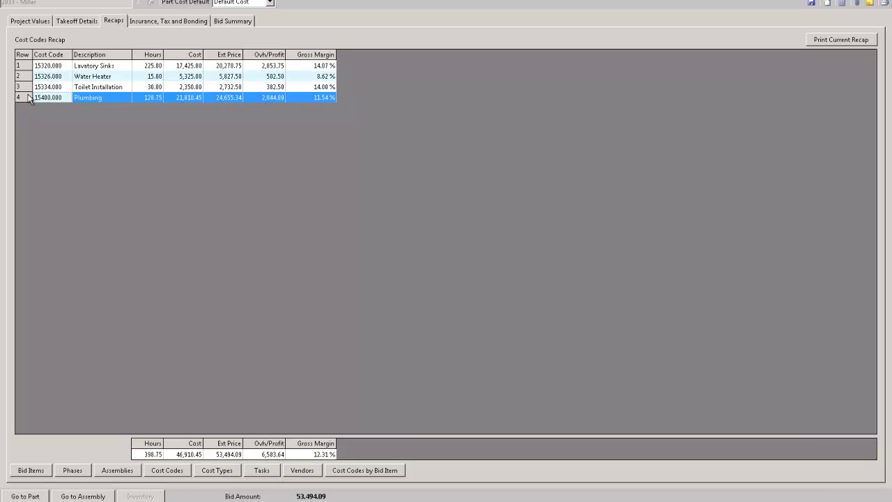
click(24, 77)
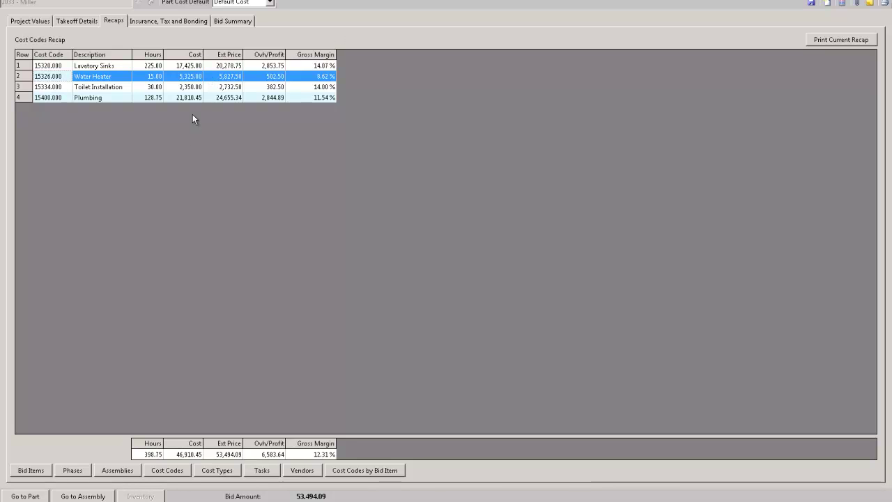
click(128, 473)
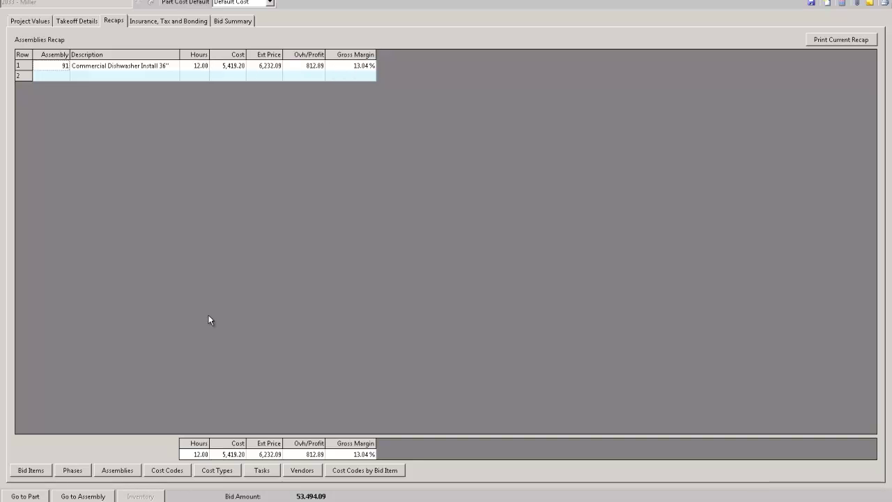
click(291, 475)
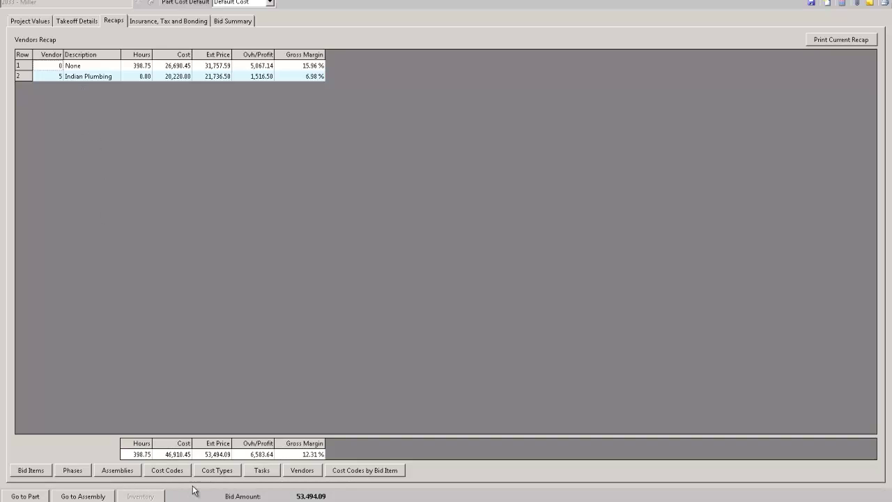
- Switch the recap from Bid Items to Cost Types and select the Material, Labor and Subcontract columns
click(33, 471)
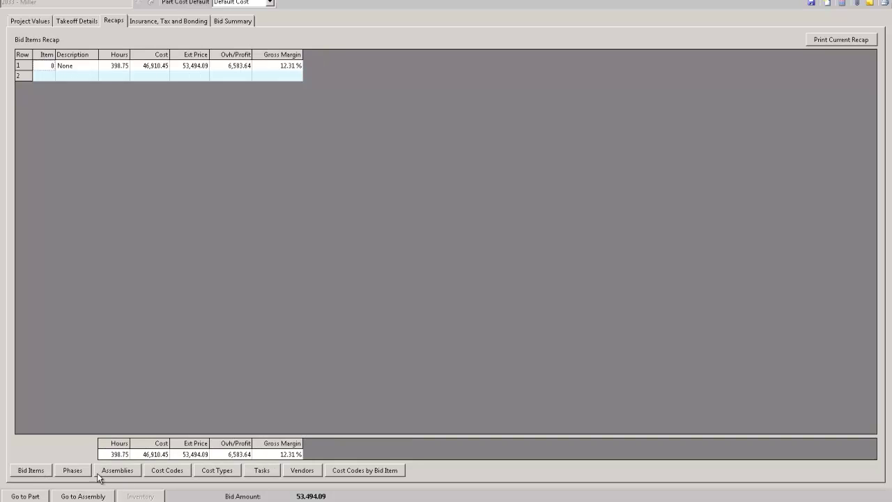
click(217, 471)
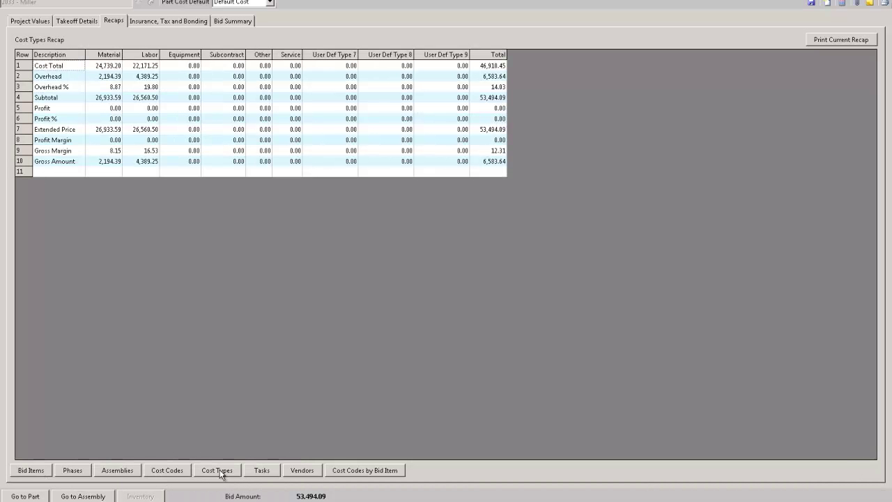
click(110, 64)
click(146, 65)
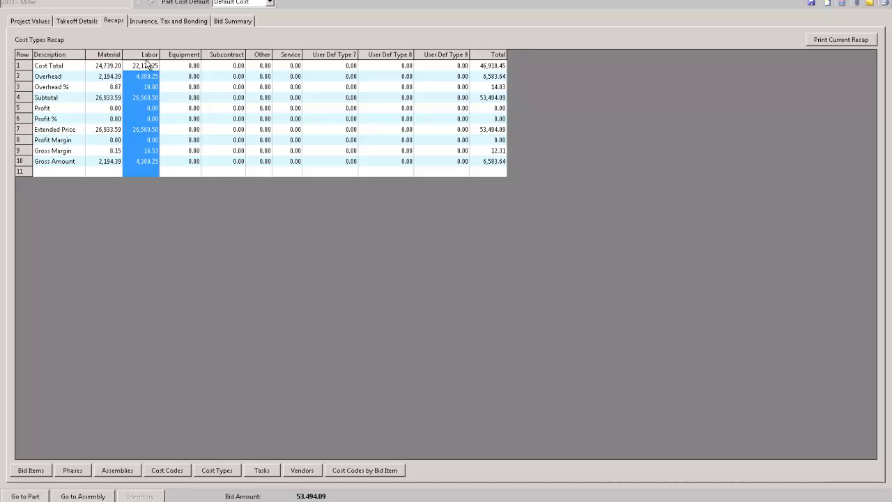
click(225, 62)
- Step through the Material overhead 2,194.39, overhead %, profit and gross amount values
click(107, 75)
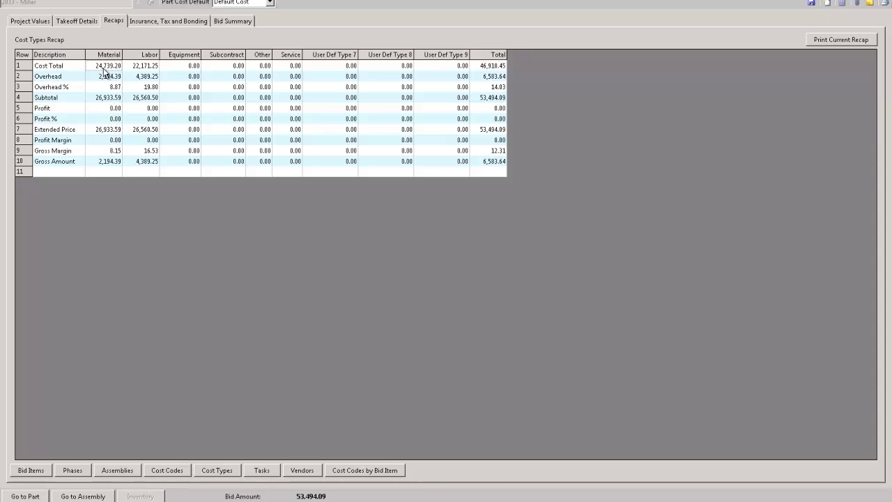
click(105, 89)
click(103, 108)
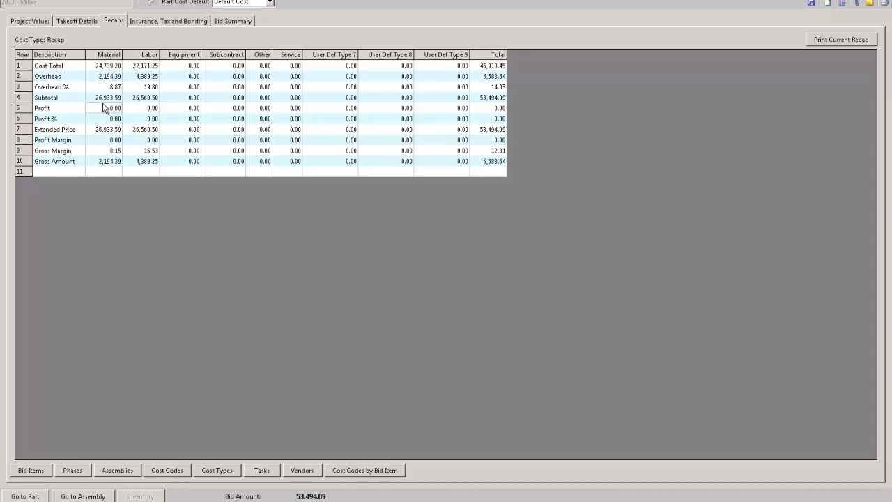
click(104, 161)
- Start a by-job purchase order export, creating orders for vendor parts but excluding subcontractors
click(151, 1)
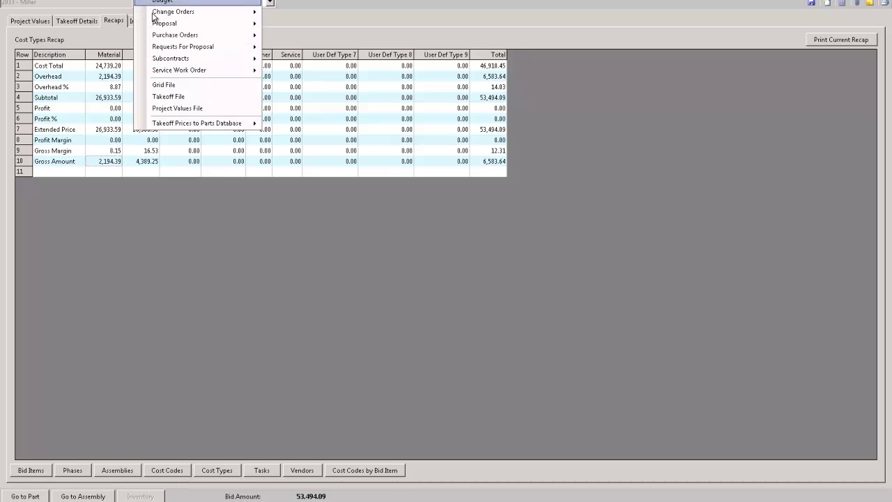
mouse_move(171, 13)
mouse_move(173, 36)
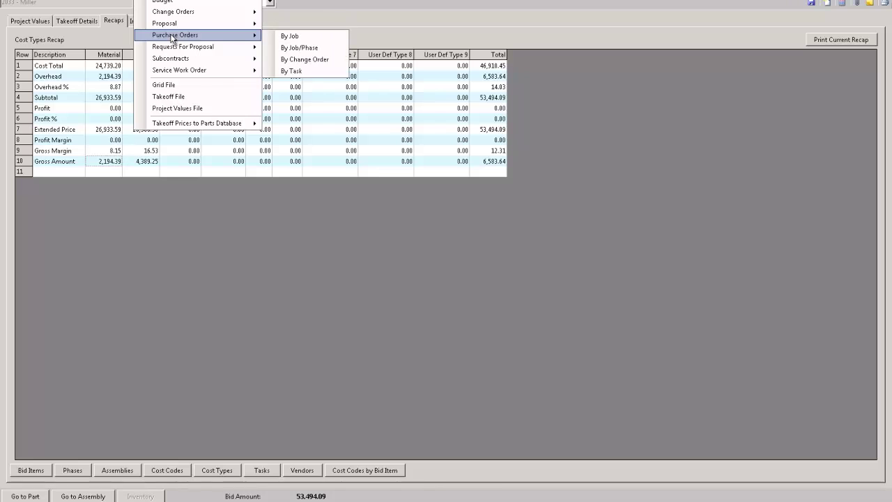
click(290, 36)
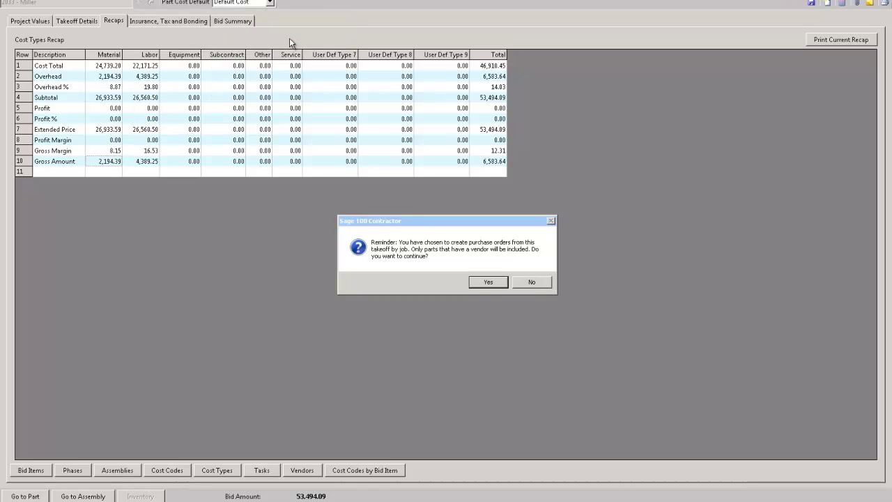
click(488, 281)
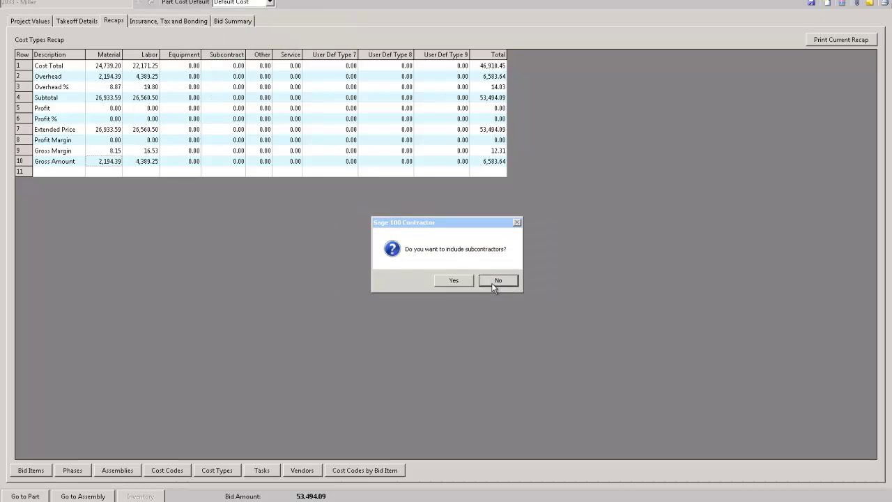
click(498, 280)
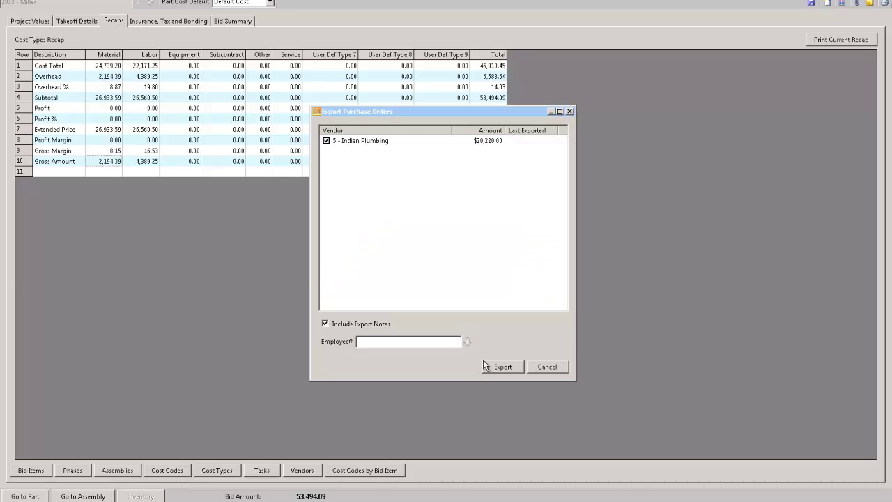
- Choose the ordering employee and export the Indian Plumbing purchase order, confirming completion
click(467, 342)
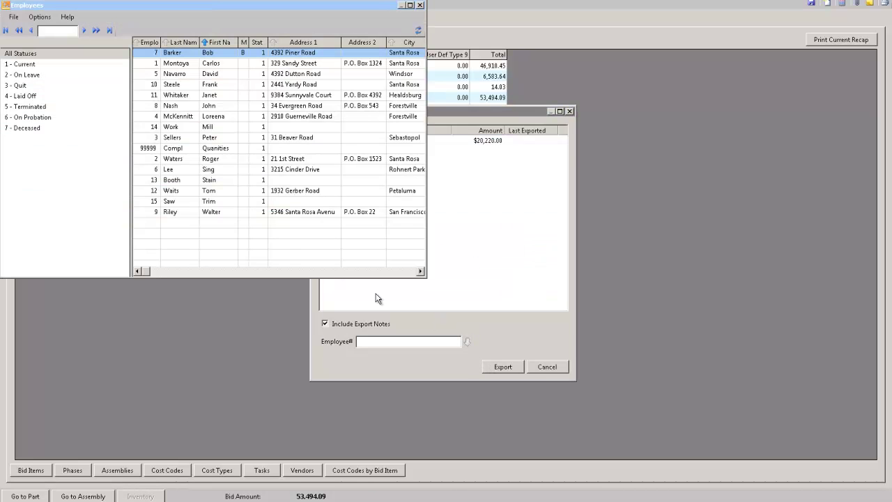
double_click(149, 84)
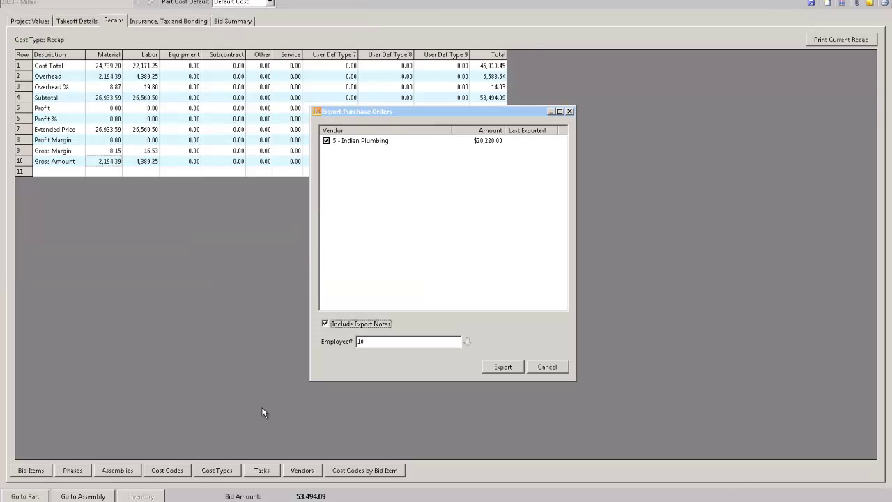
click(503, 367)
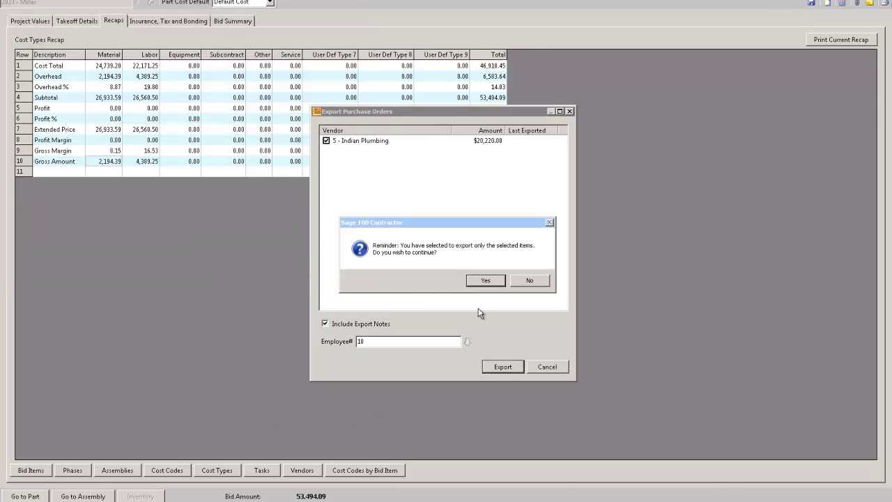
click(484, 281)
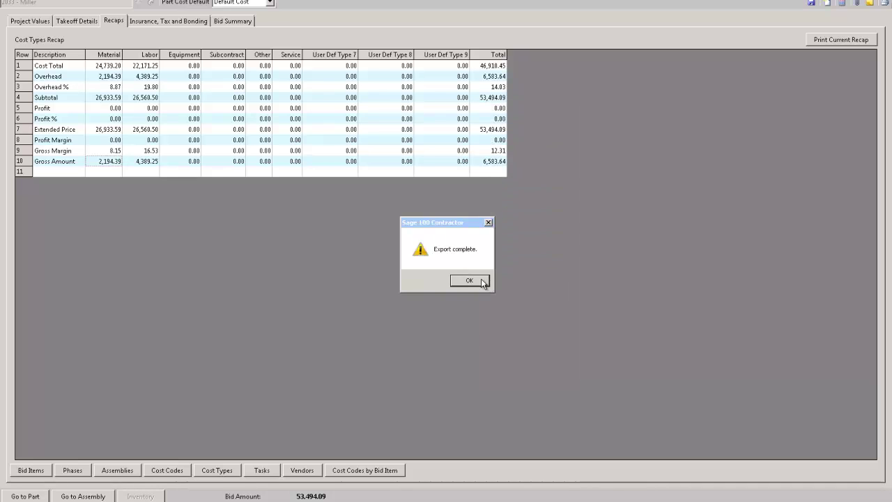
click(481, 279)
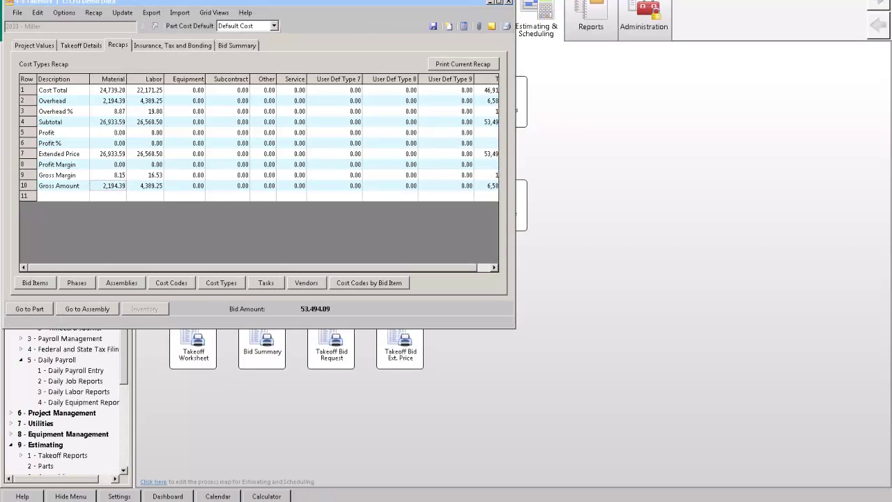
- Close the takeoff and bring up exported purchase order 7889
click(490, 3)
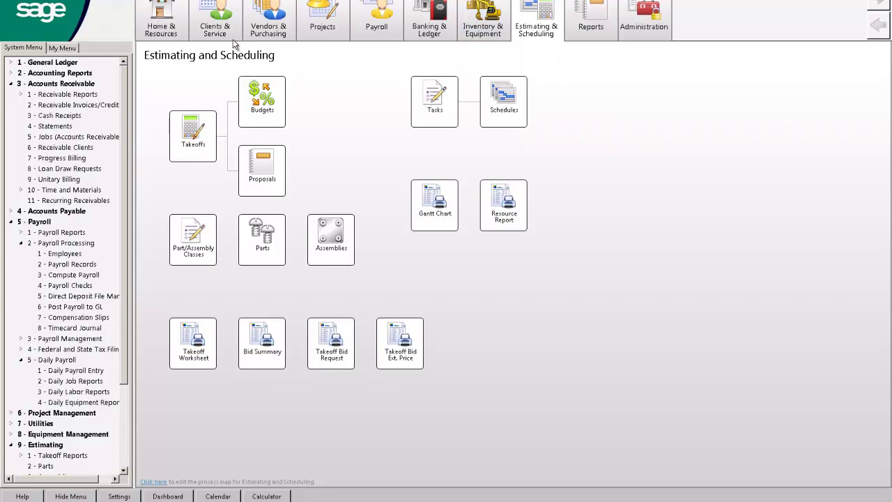
click(322, 24)
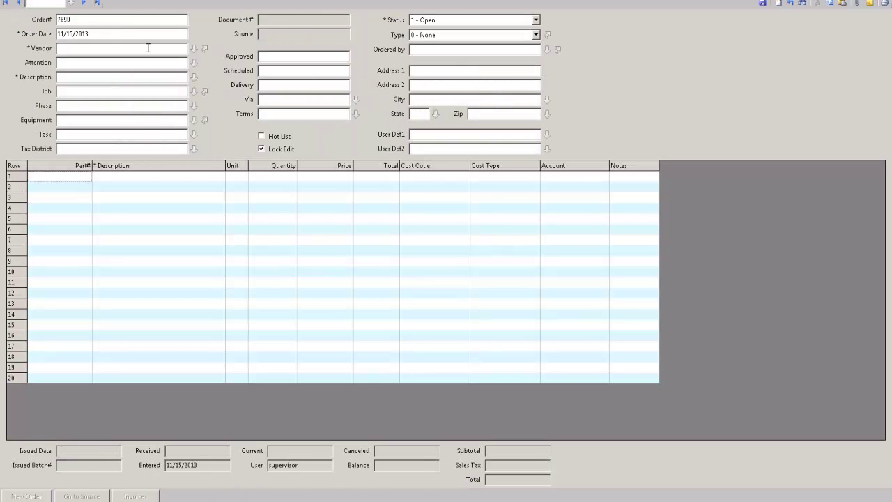
click(99, 4)
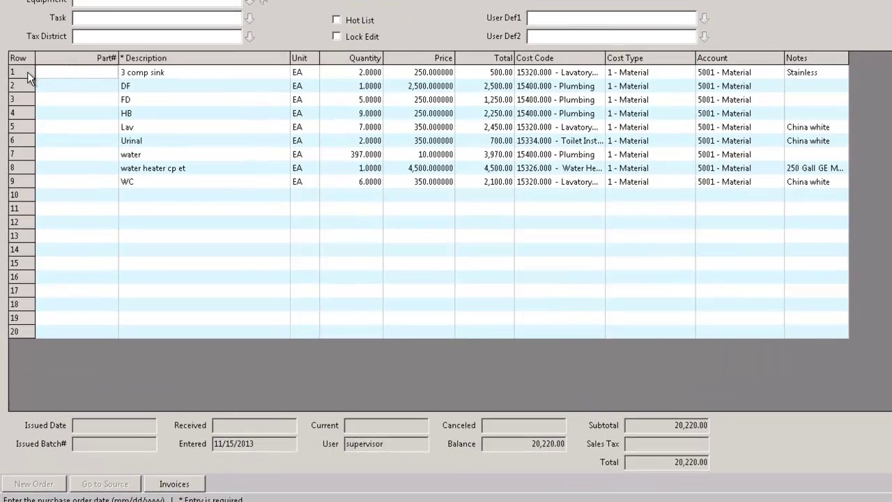
- Select the order's nine lines, prices and notes, then recall order 7889 from blank 7890
drag(23, 179, 30, 239)
drag(39, 145, 41, 159)
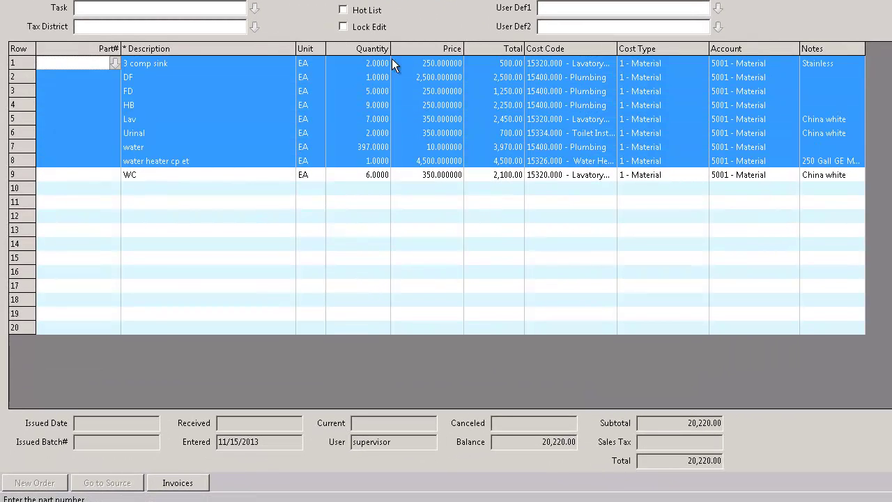
drag(423, 67, 429, 171)
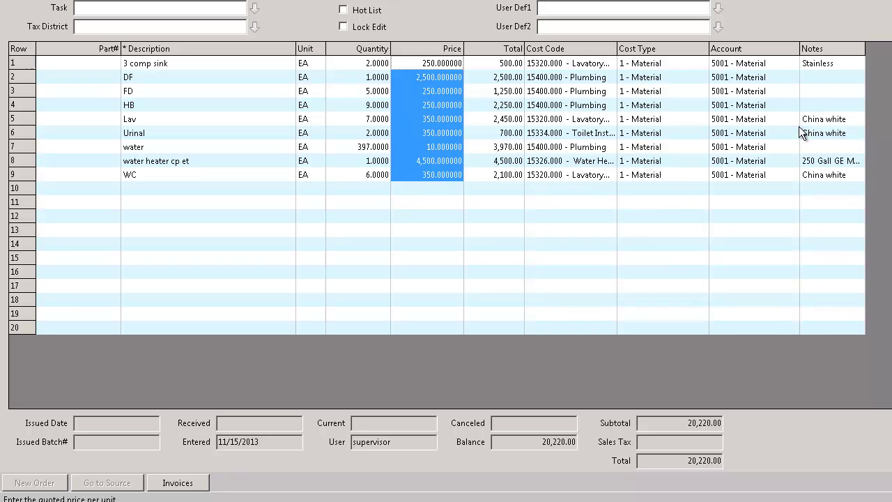
drag(823, 61, 823, 173)
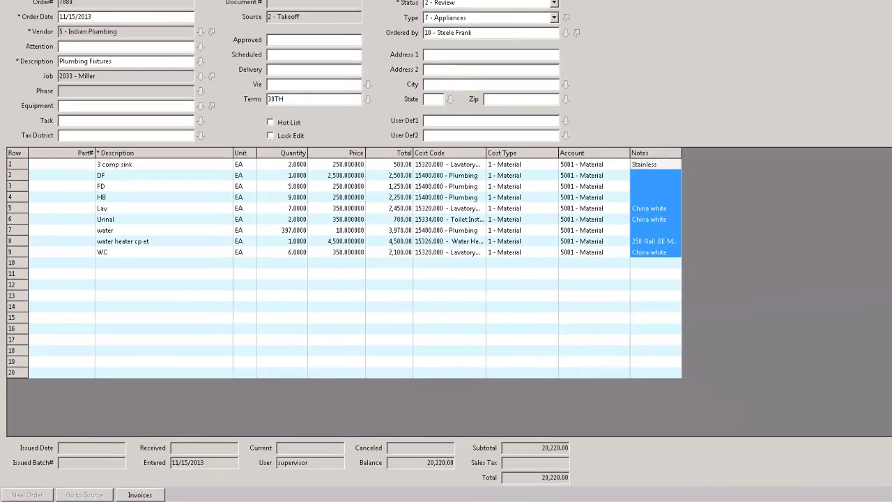
click(789, 4)
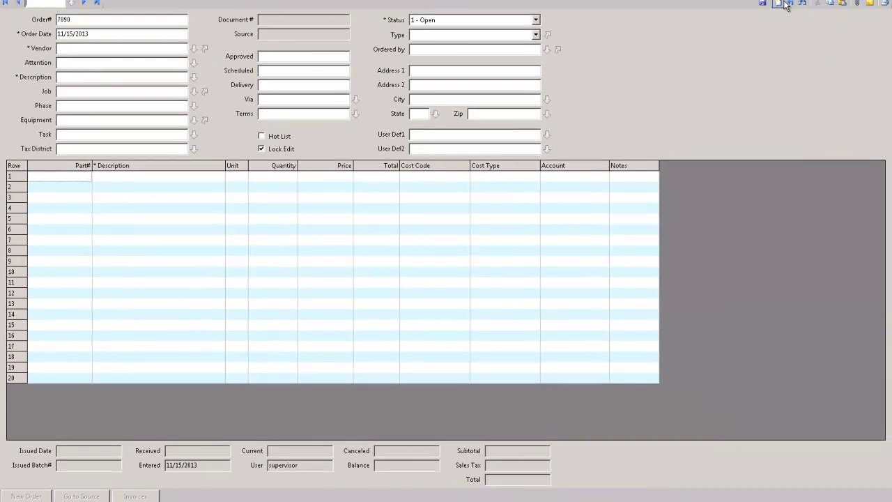
click(97, 2)
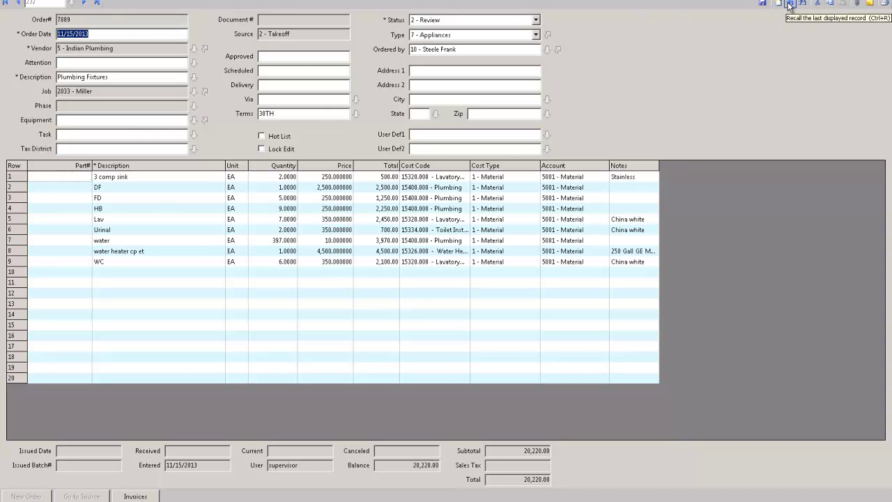
click(884, 2)
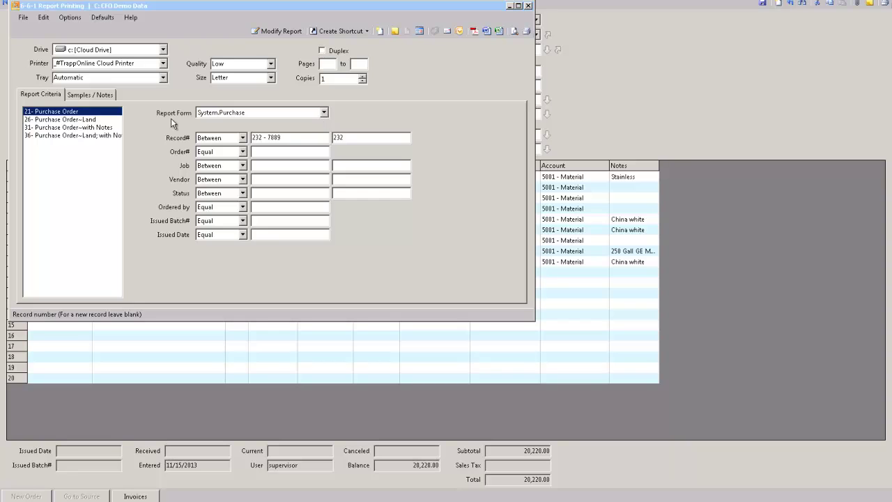
click(56, 120)
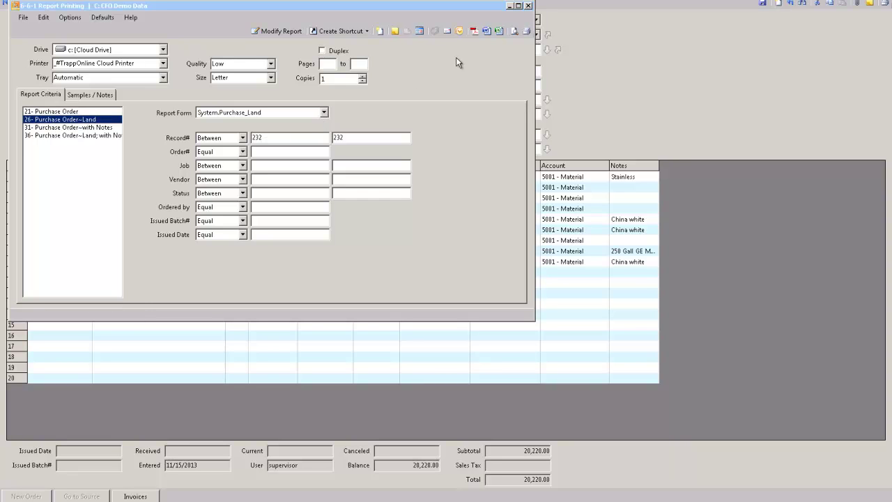
click(513, 32)
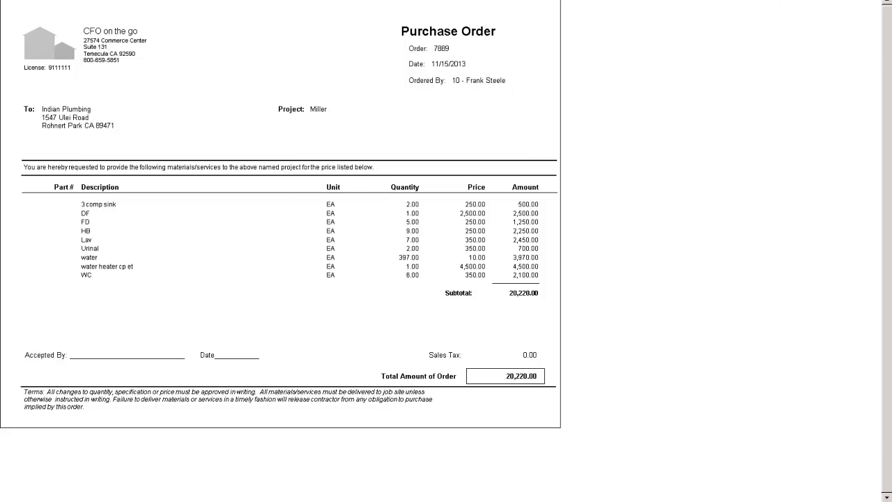
key(Escape)
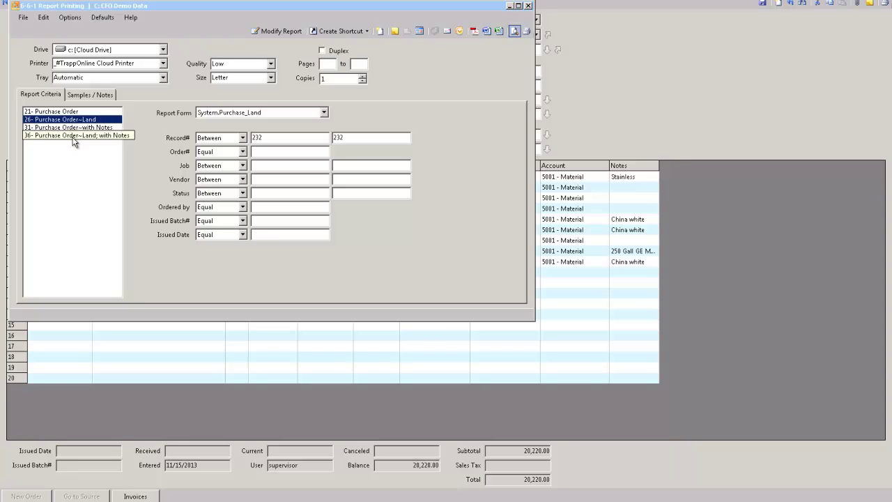
click(74, 137)
click(513, 32)
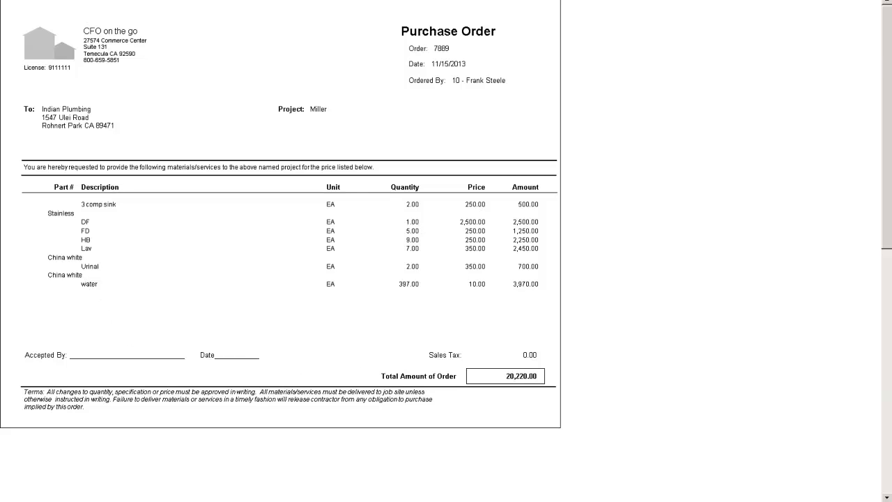
key(Escape)
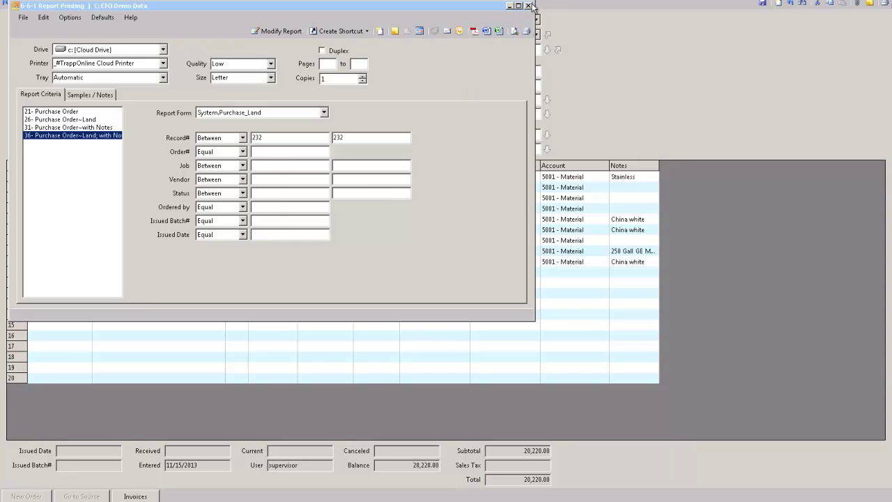
click(533, 8)
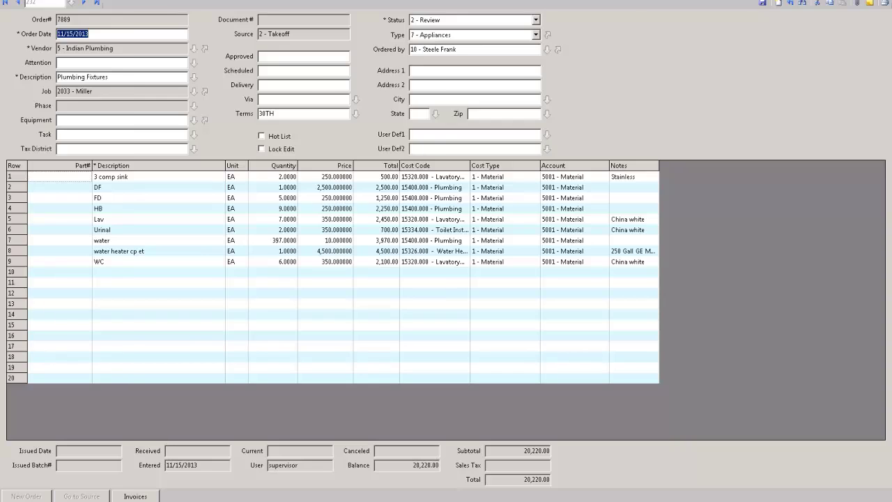
- Close the PO window, export the takeoff to the job budget overwriting the old one, and close Takeoffs
key(Escape)
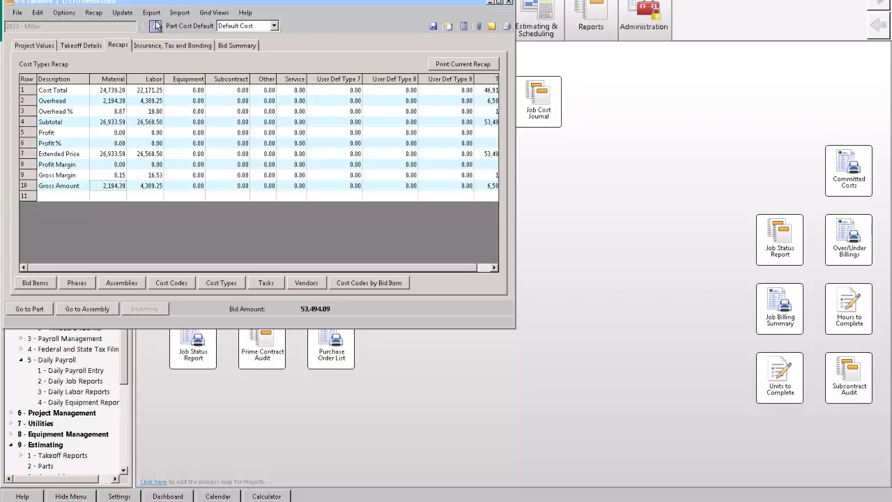
click(152, 13)
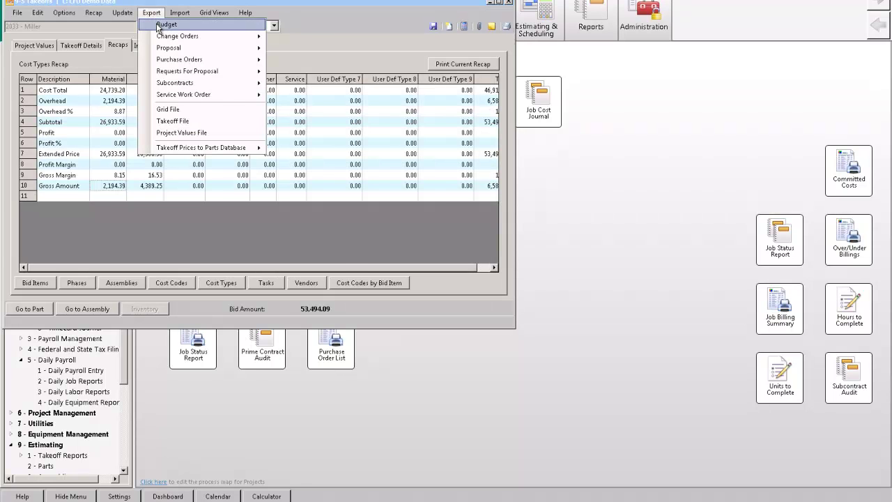
click(166, 24)
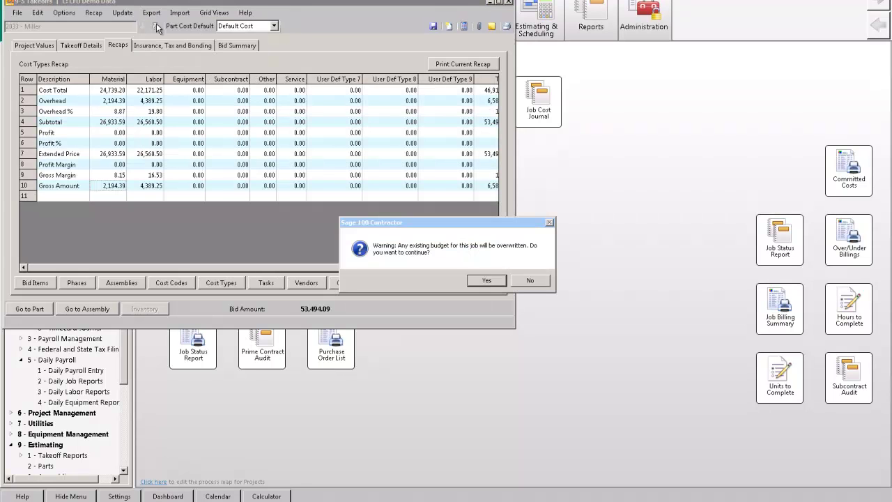
click(486, 280)
click(481, 280)
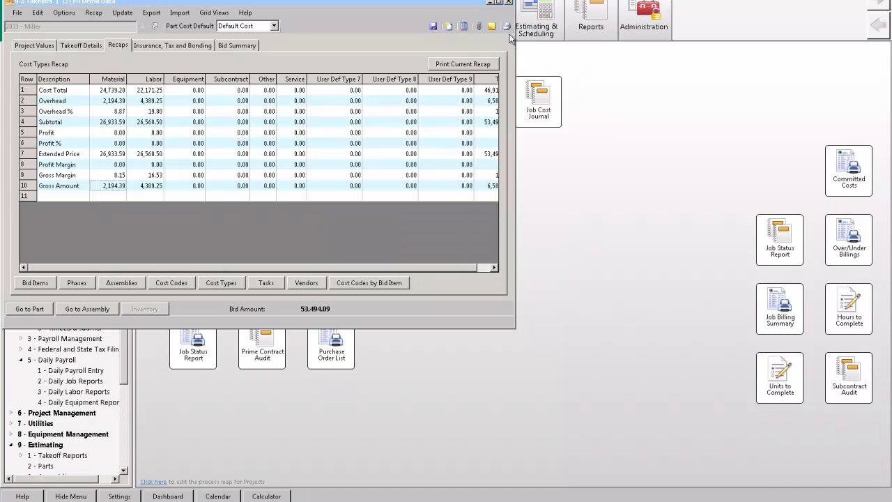
click(508, 4)
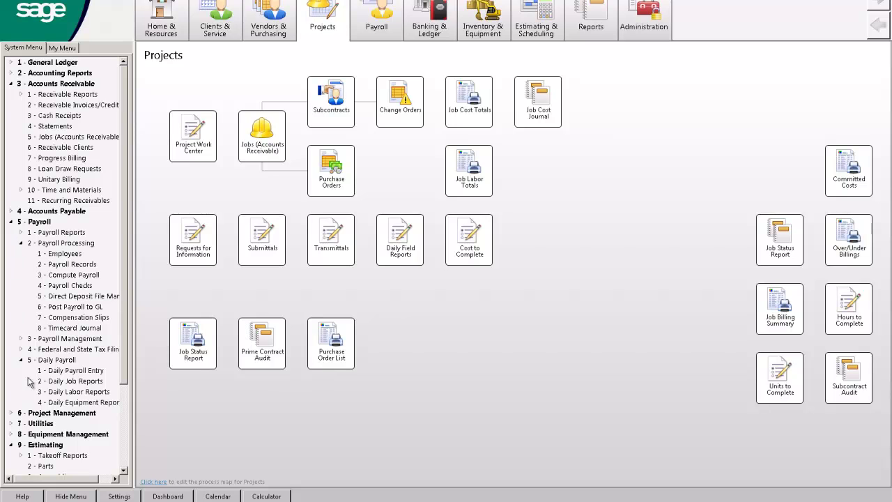
- Open 6-2 Budgets and load job 2033 - Miller
double_click(50, 413)
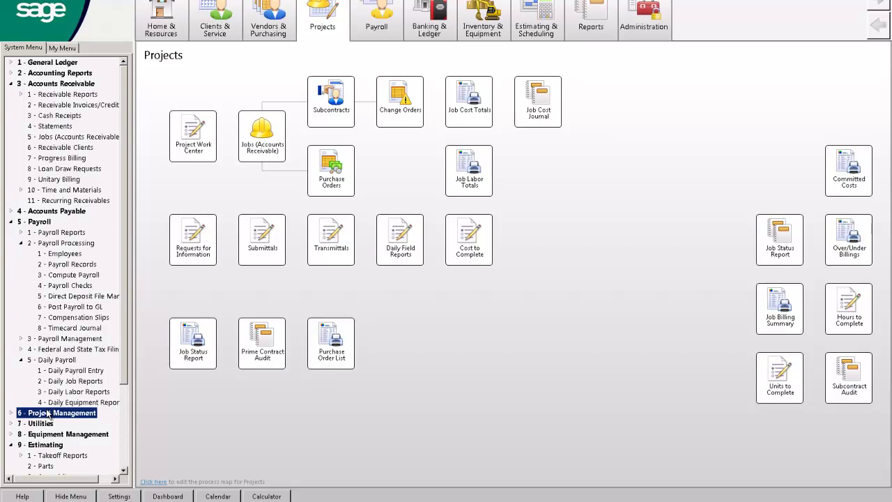
double_click(50, 359)
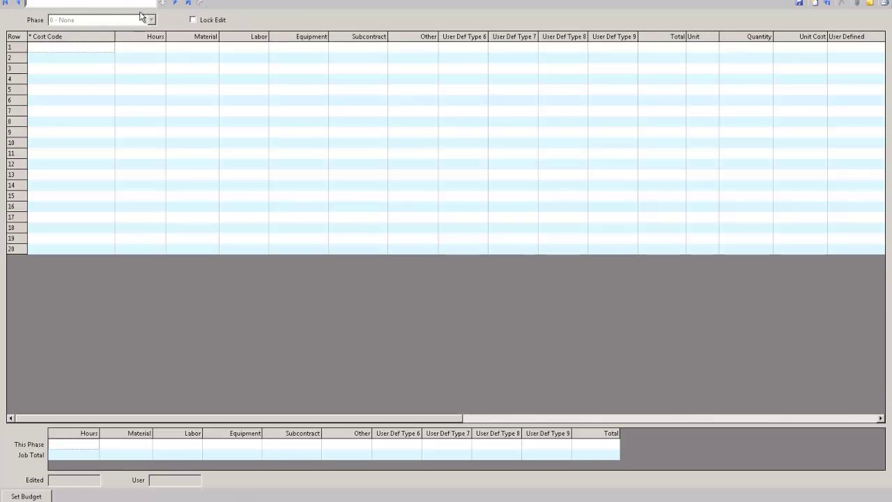
click(190, 3)
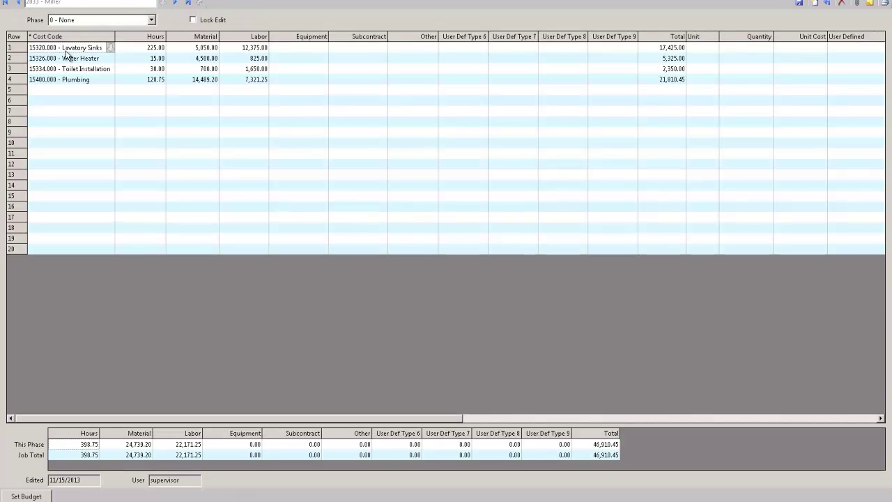
- Review the Lavatory Sinks, Water Heater, Toilet Installation and Plumbing rows and Hours, Material, Labor columns
click(15, 49)
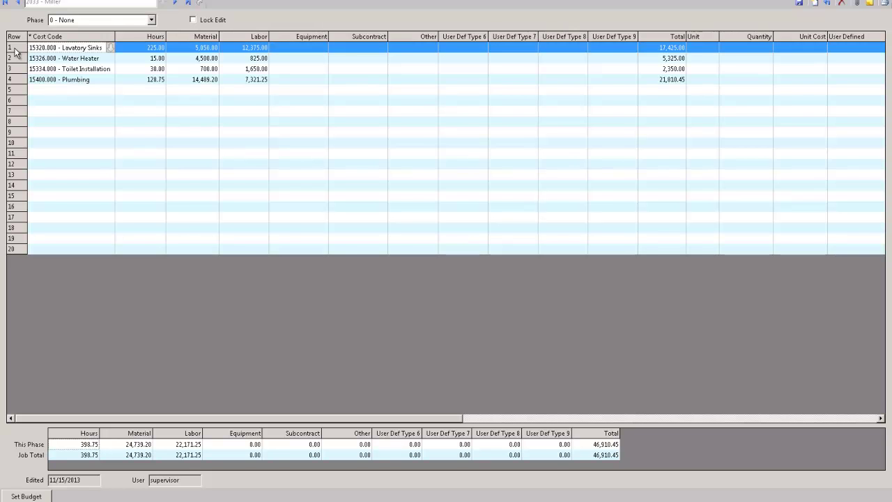
click(16, 59)
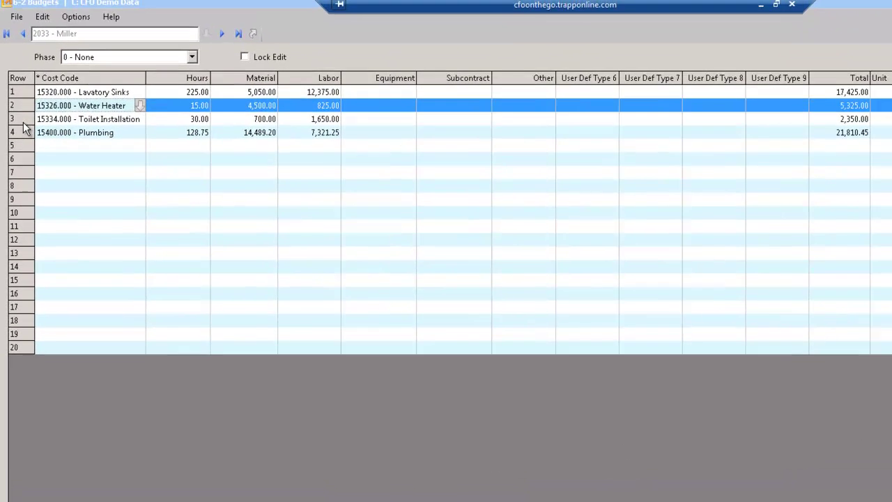
click(21, 122)
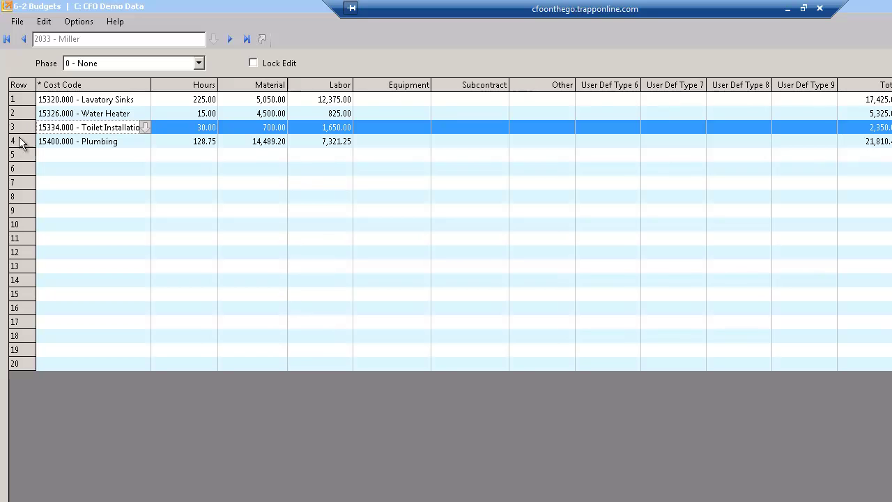
click(18, 142)
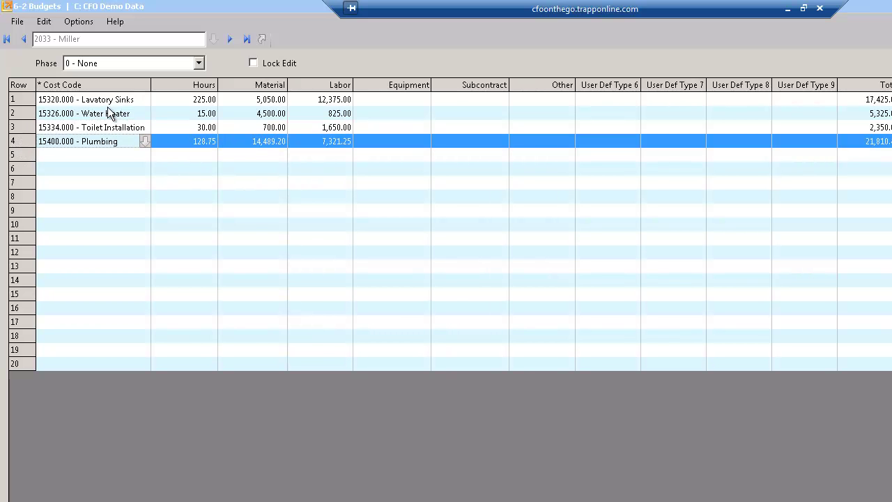
click(187, 88)
click(256, 87)
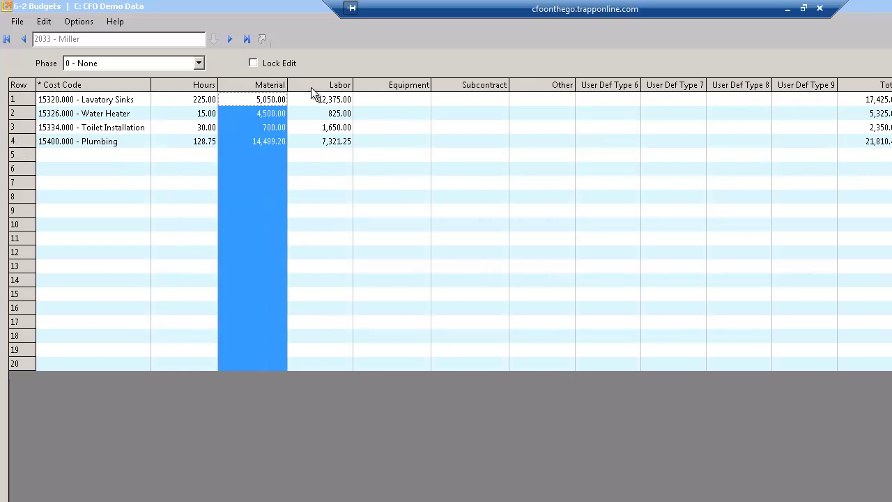
click(323, 88)
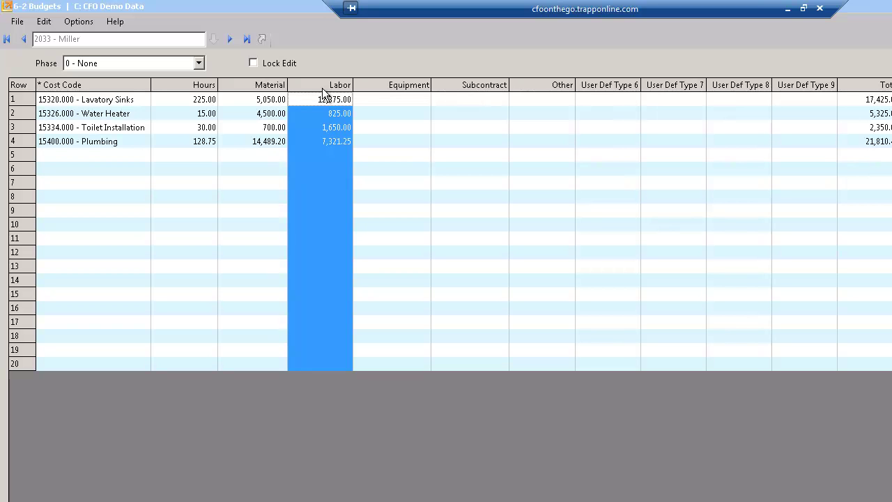
click(20, 103)
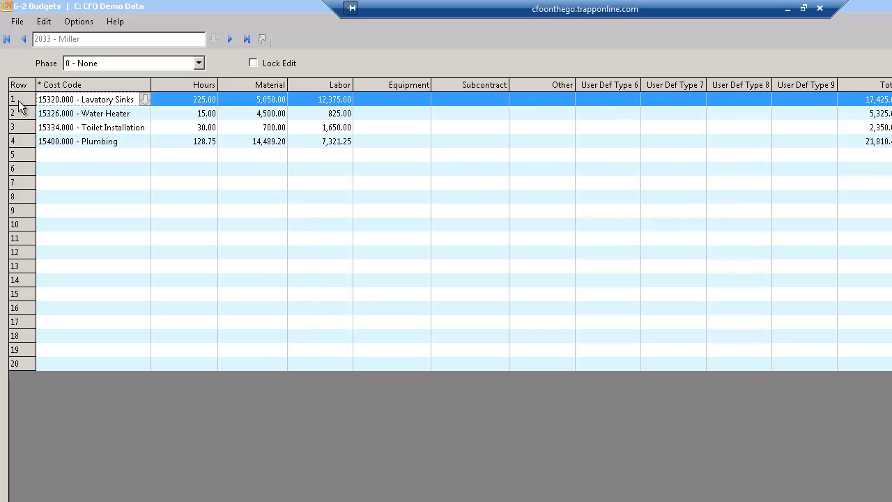
click(202, 104)
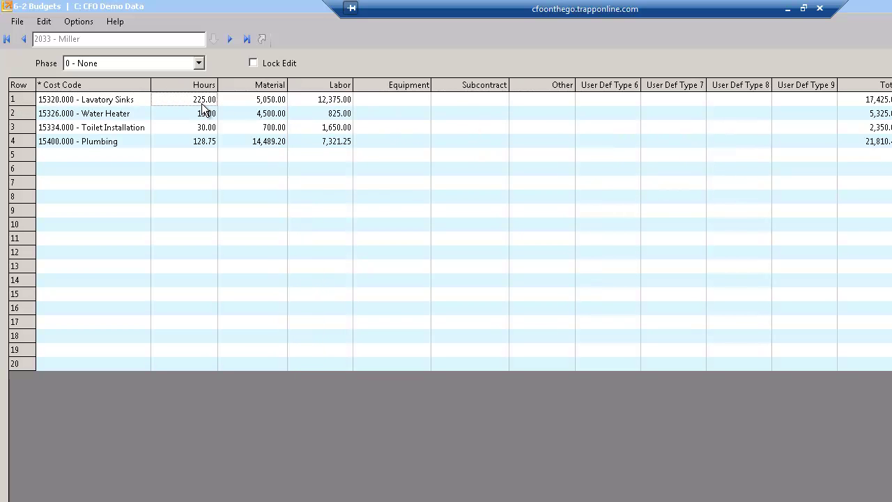